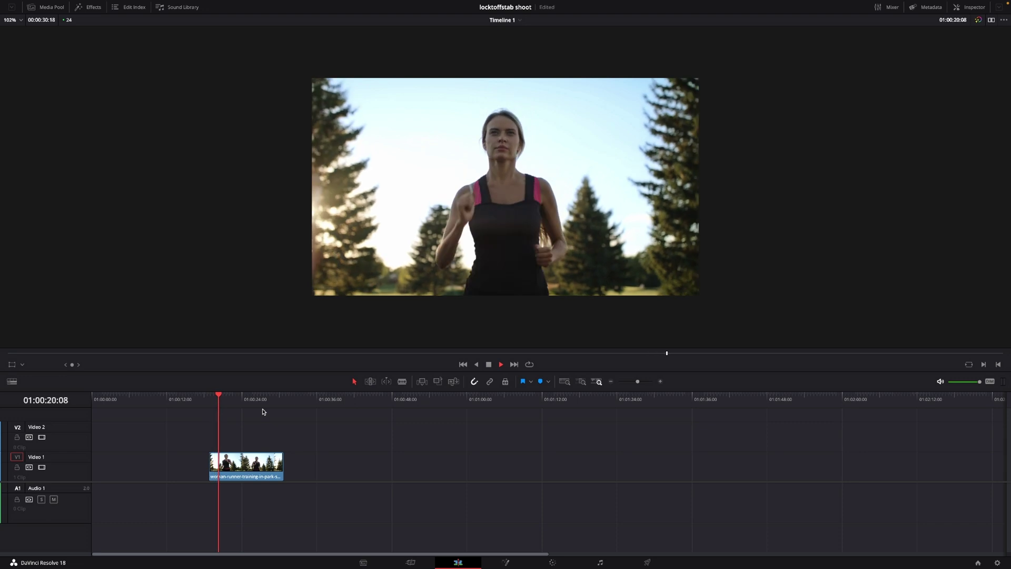
Pause the clip, rewind to an earlier frame, and open it on the Fusion page
key("space")
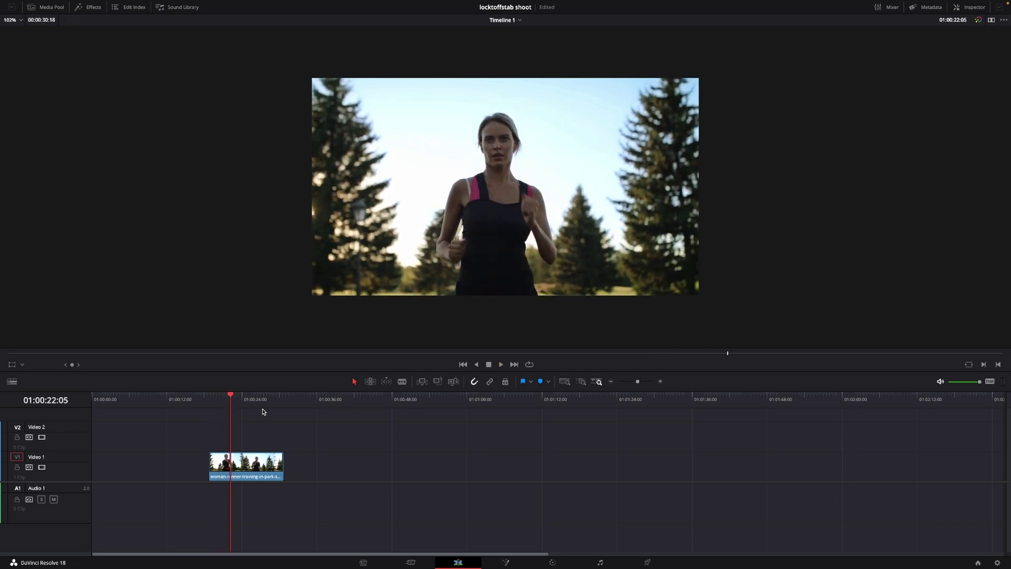
left_click_drag(231, 401, 208, 402)
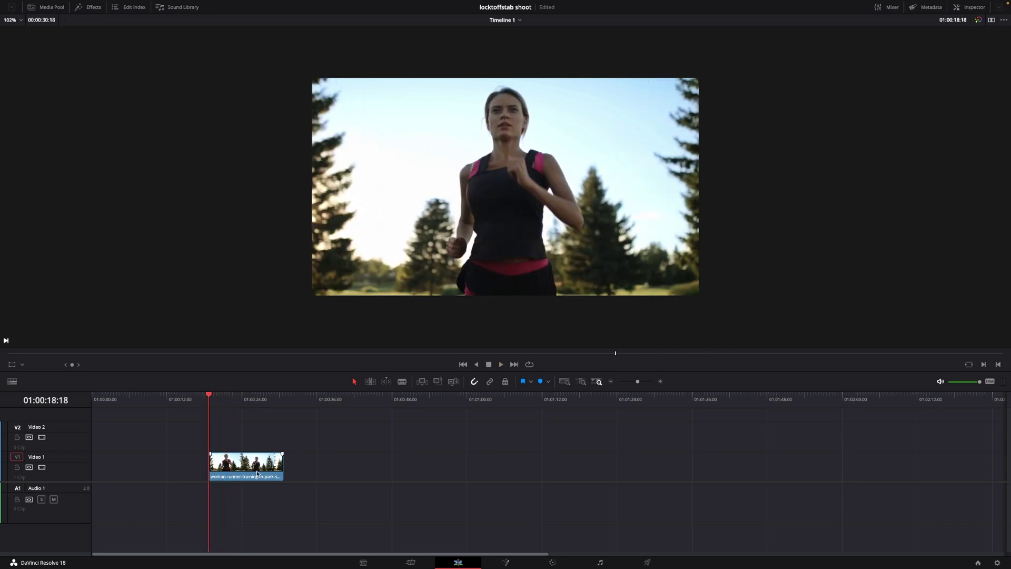
left_click(512, 564)
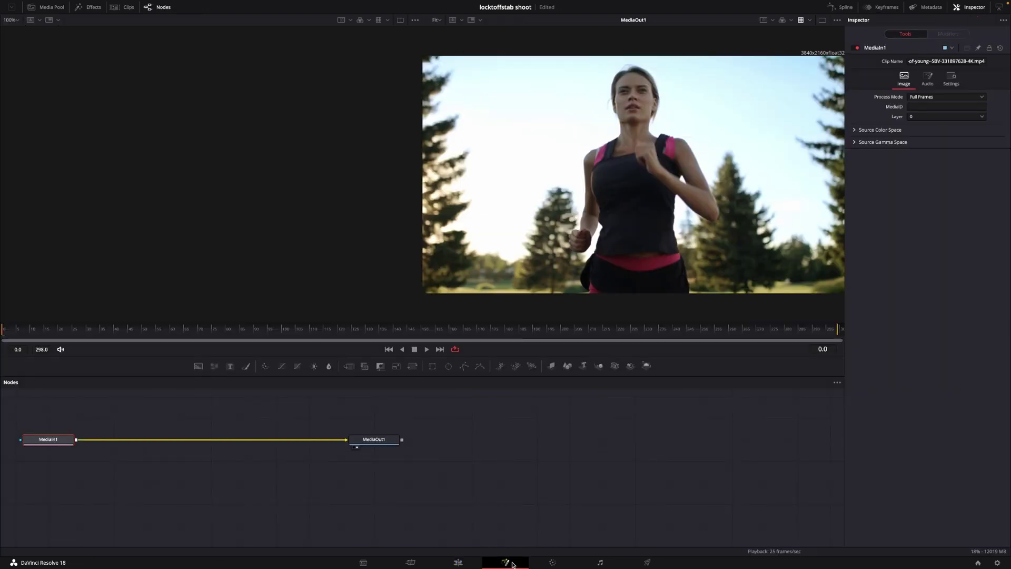
left_click_drag(469, 414, 275, 461)
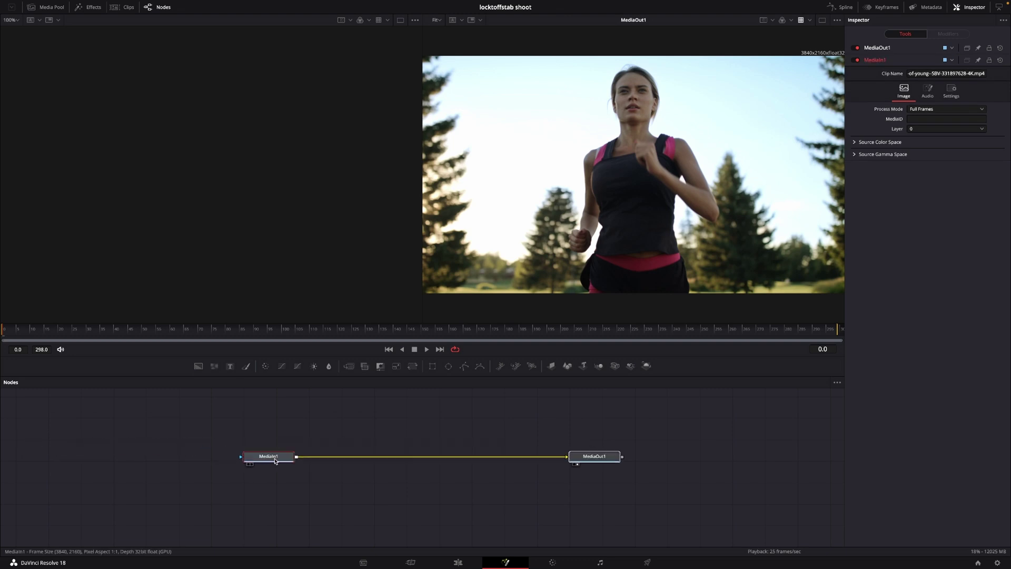
left_click(399, 427)
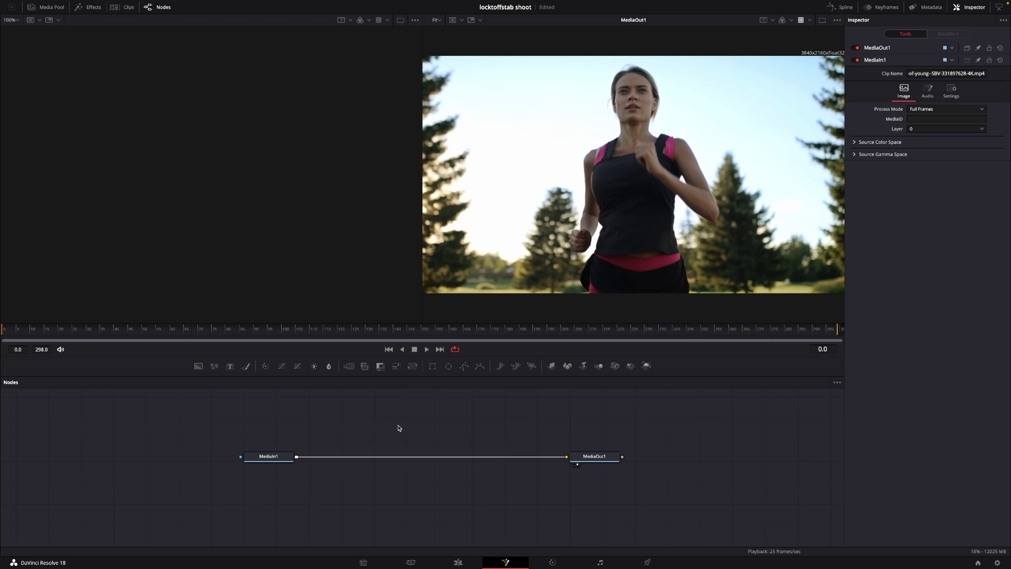
Add a Tracker node to the composition using the tool search for 'tra'
key("shift+space")
type("trans")
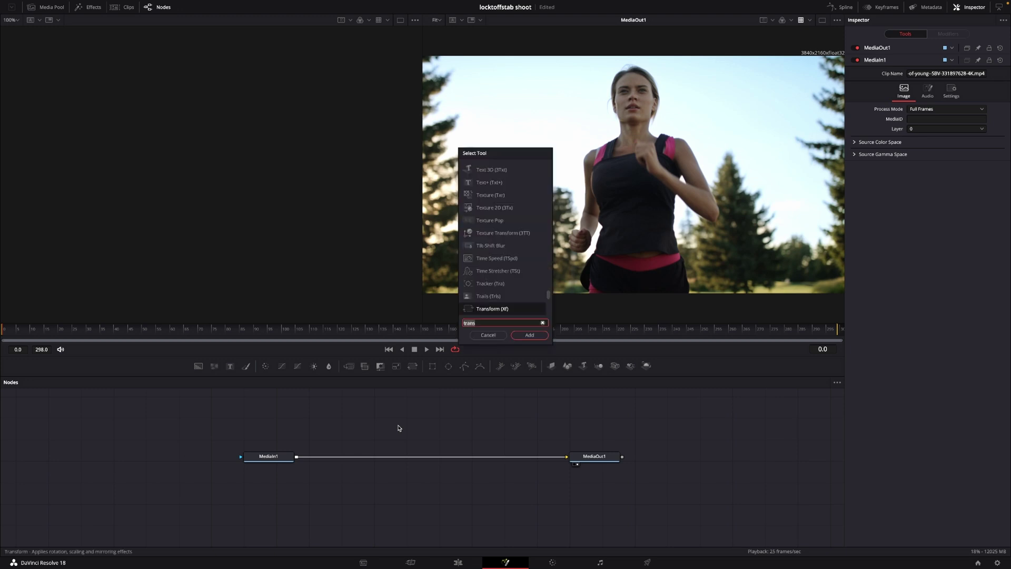
key("BackSpace")
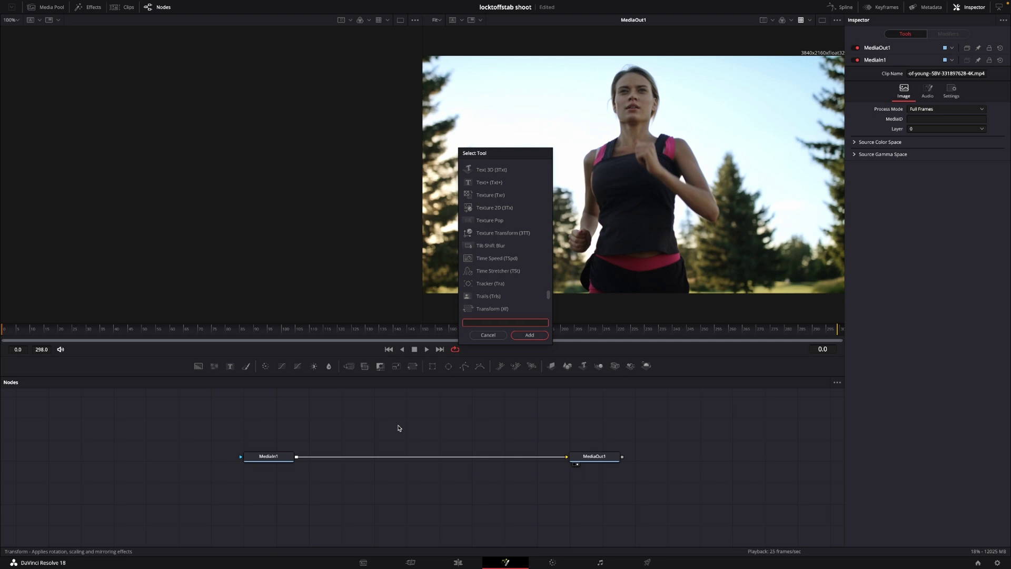
type("tra")
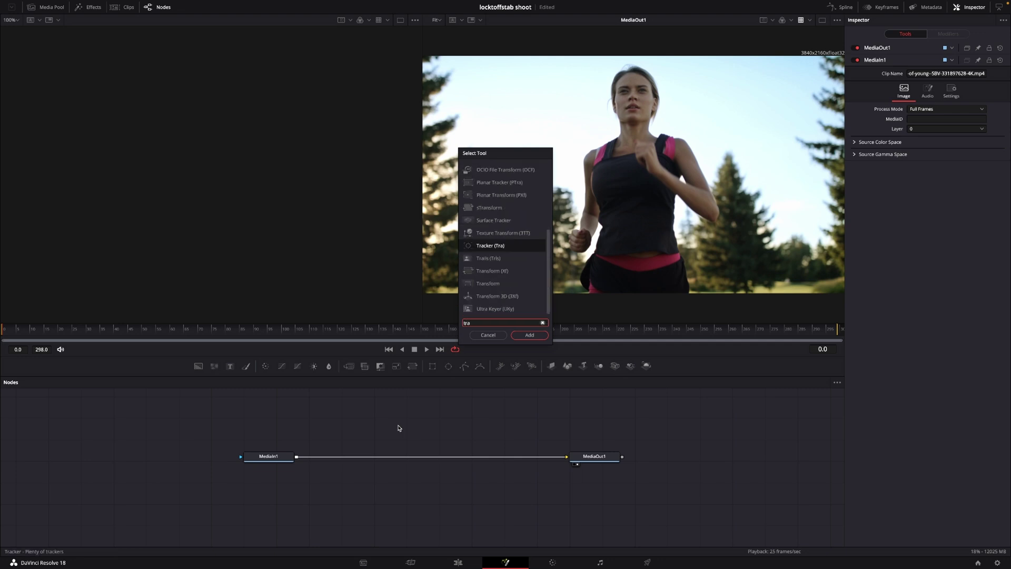
left_click(493, 246)
left_click(528, 335)
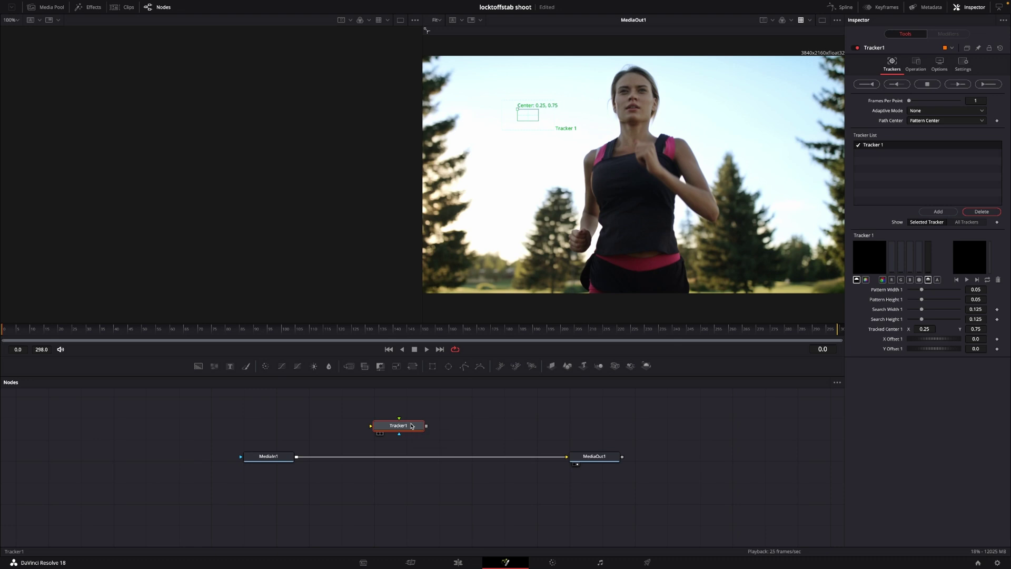
Insert Tracker1 on the MediaIn1–MediaOut1 link and move its pattern from the sky onto the runner's face
left_click_drag(413, 426, 406, 463)
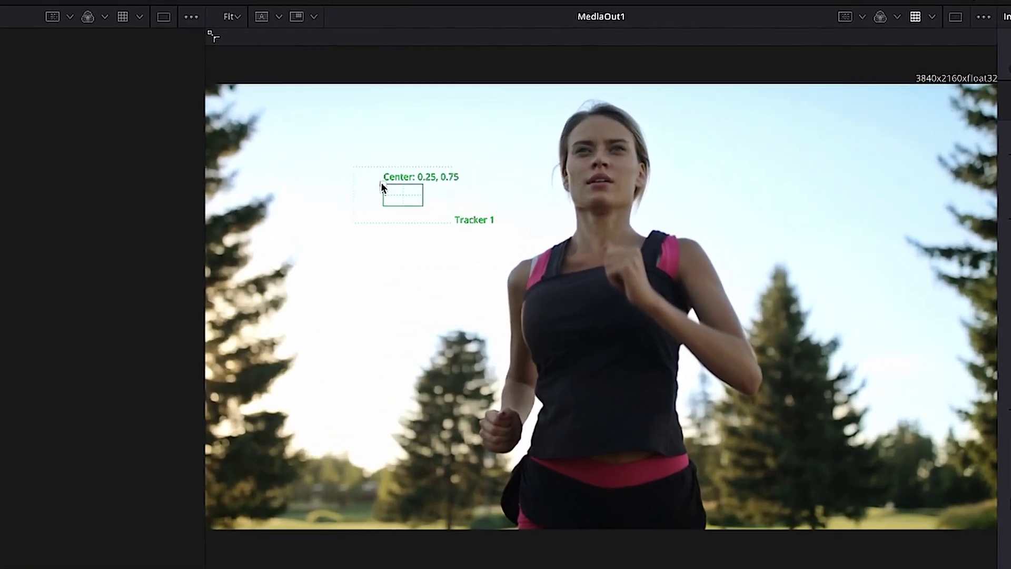
left_click_drag(516, 112, 517, 111)
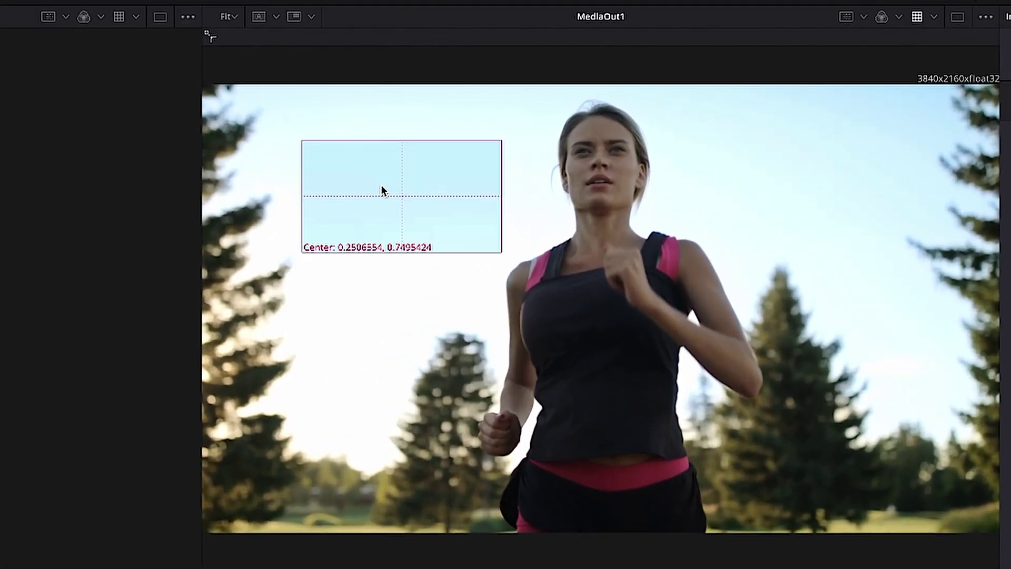
left_click_drag(382, 190, 565, 138)
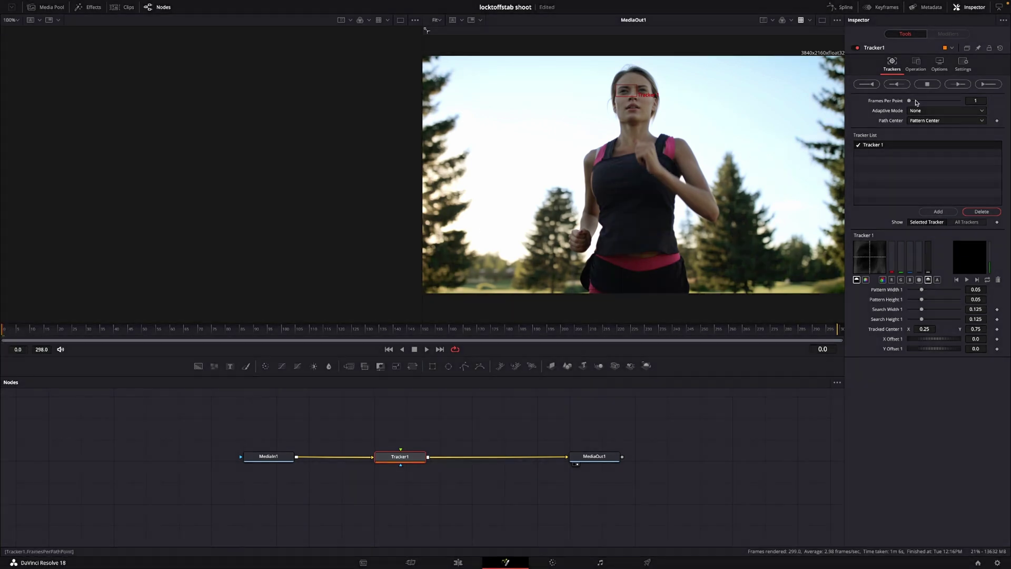
Track the face forward through frames 0–298 and dismiss the Render completed message
left_click(956, 86)
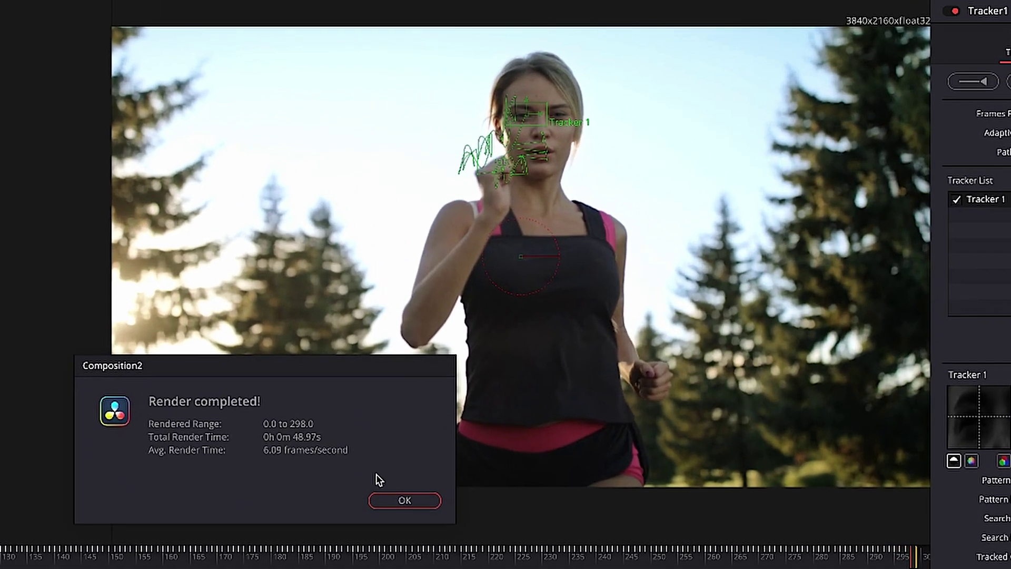
left_click(402, 501)
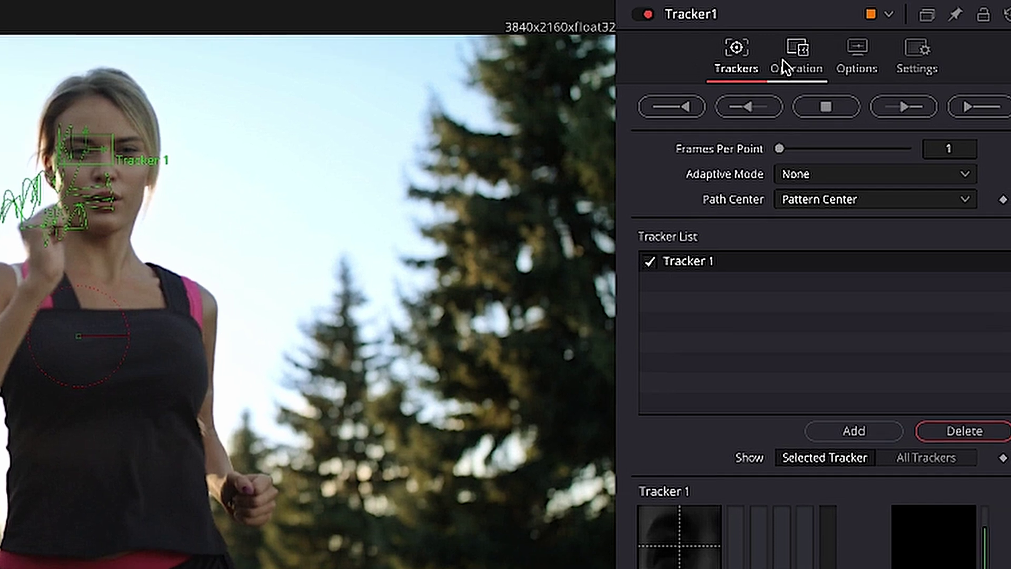
Set Tracker1's Operation to Match Move with Merge set to BG only
left_click(917, 53)
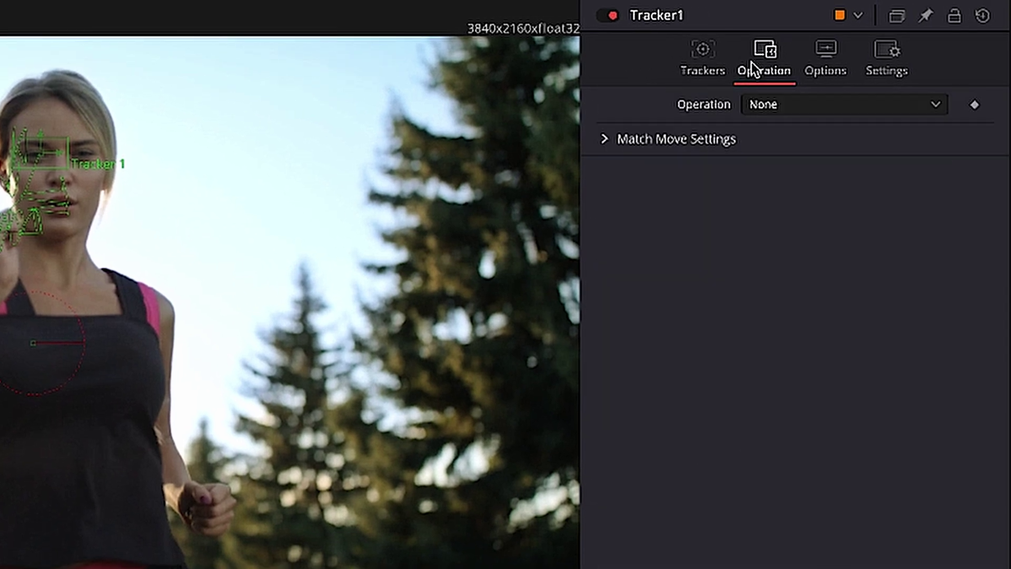
left_click(794, 111)
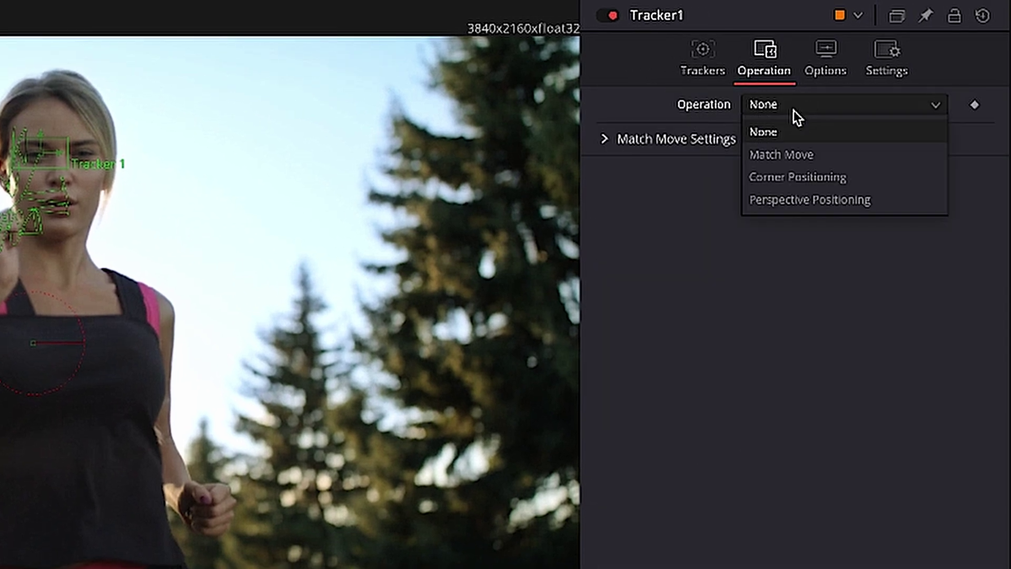
left_click(801, 158)
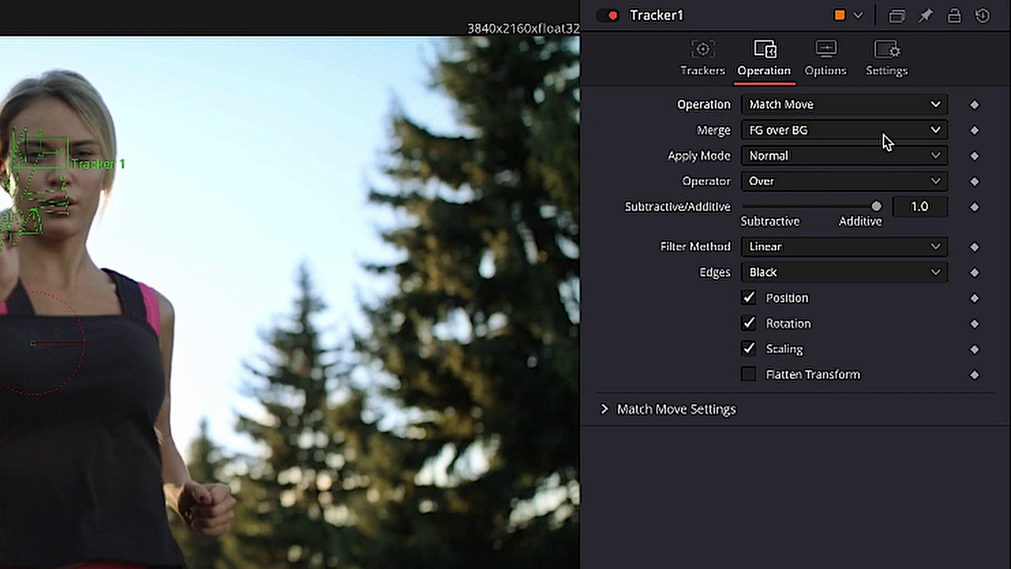
left_click(934, 131)
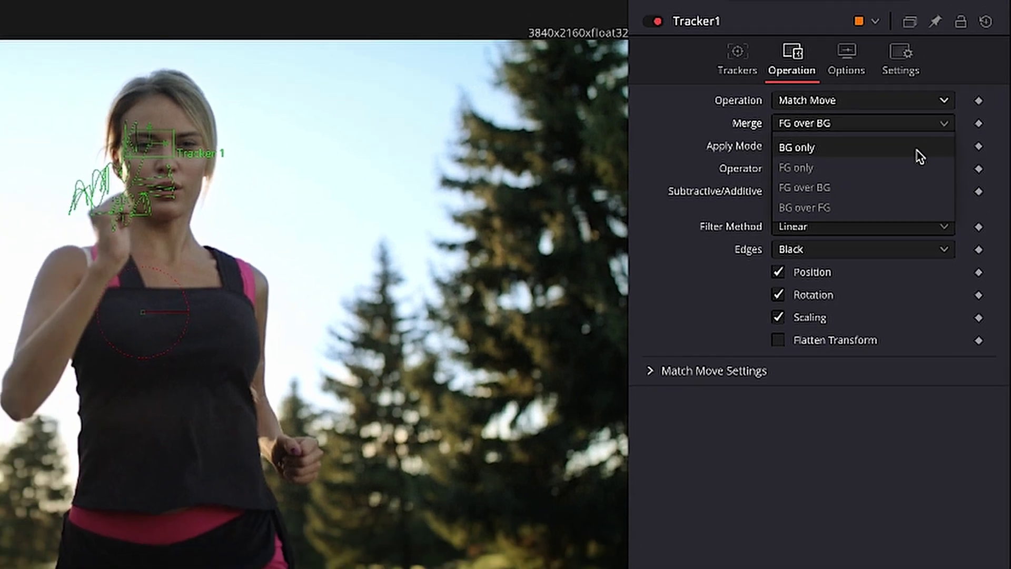
left_click(907, 161)
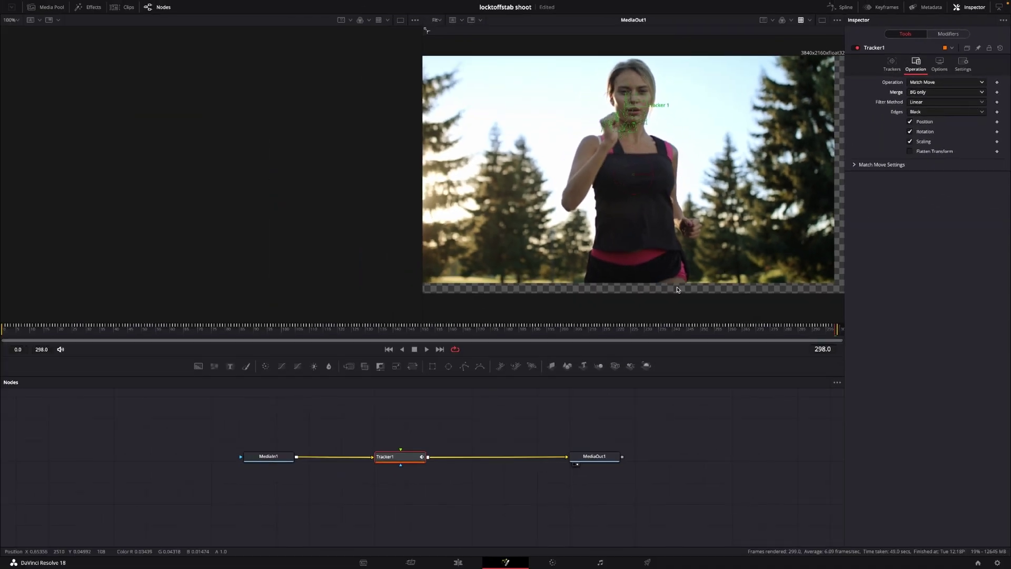
key("space")
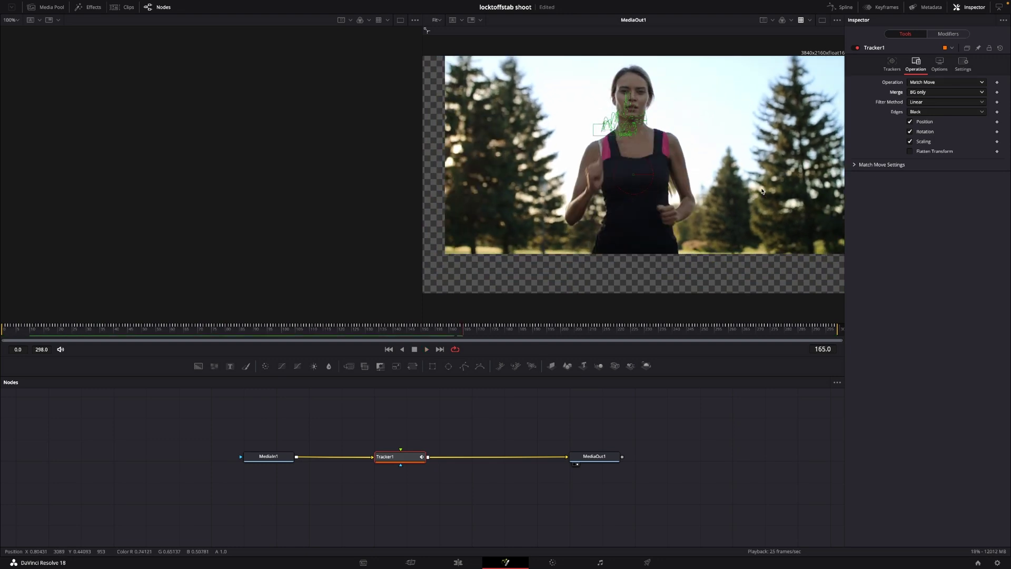
key("space")
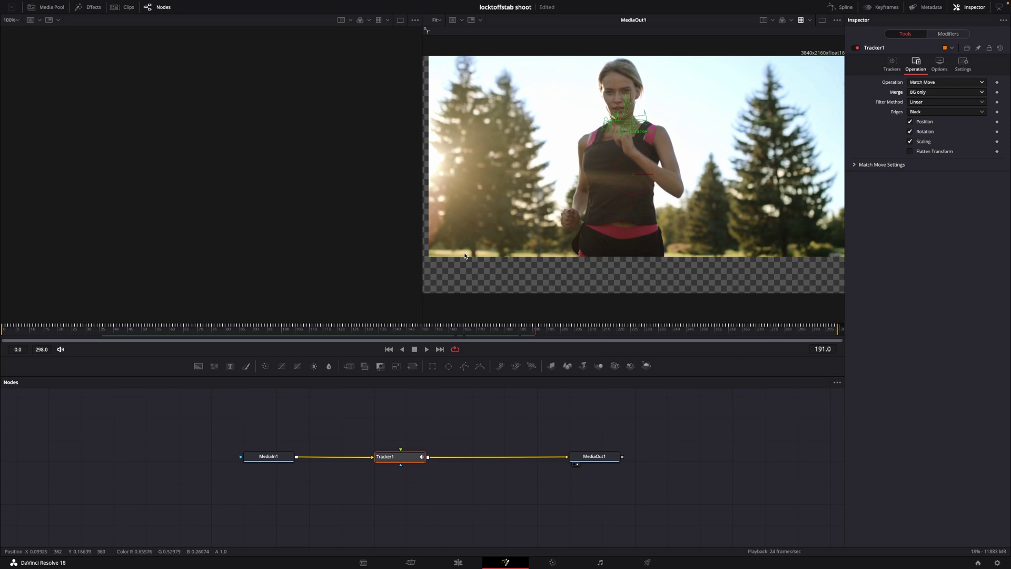
Add a Transform node after Tracker1 by searching 'transform' in the tool search
key("shift+space")
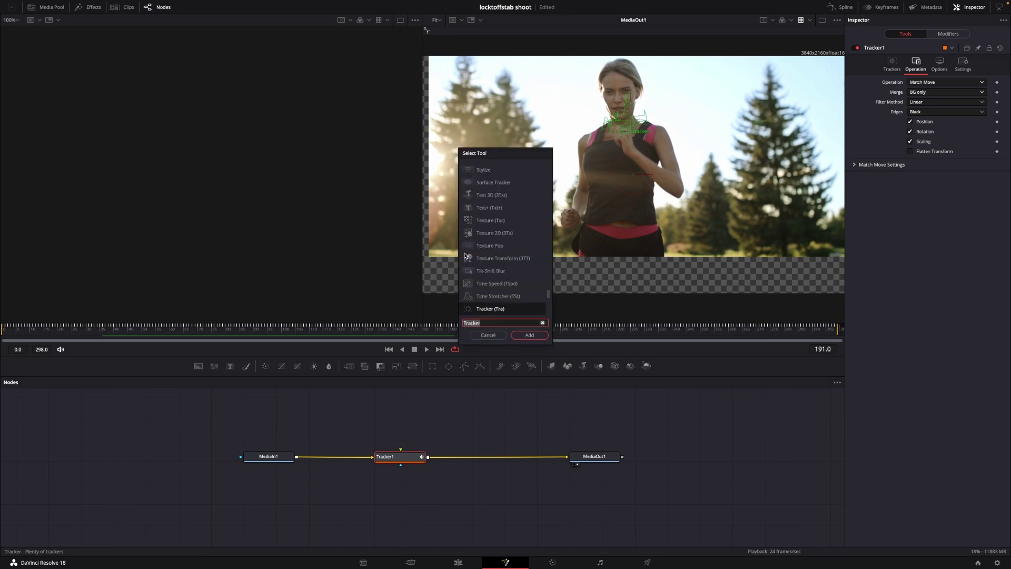
key("BackSpace")
type("tra")
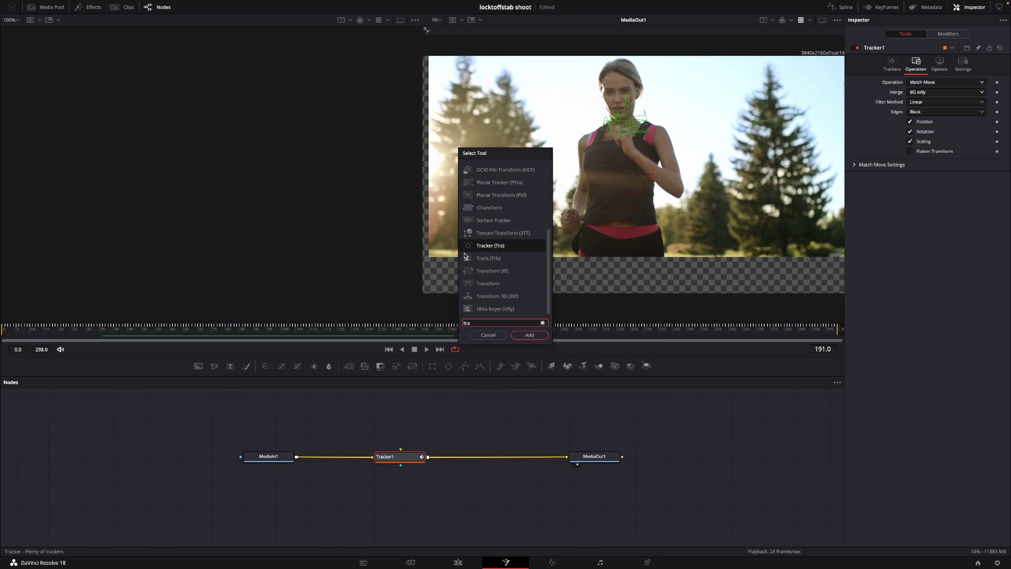
type("nsform")
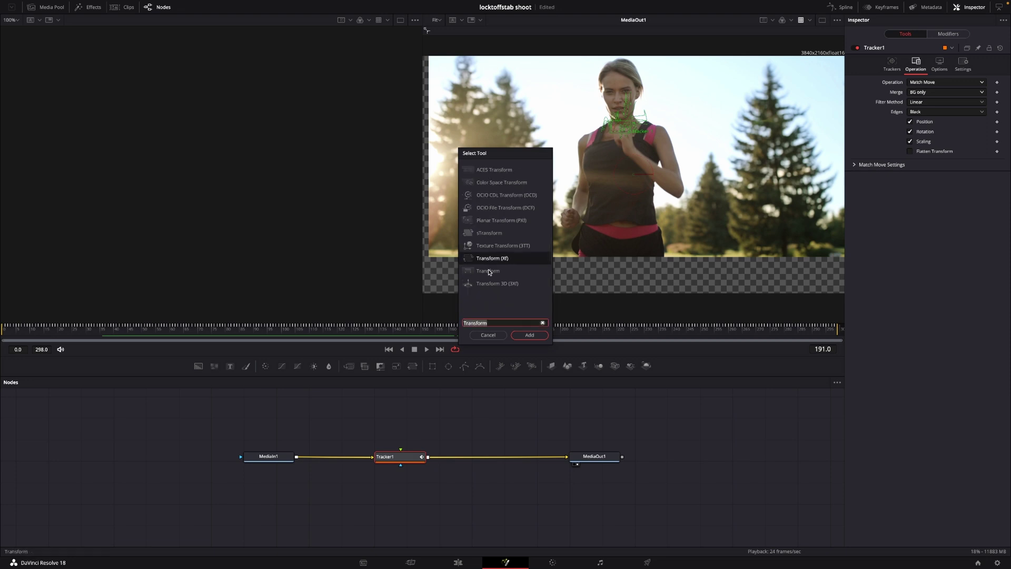
left_click(529, 338)
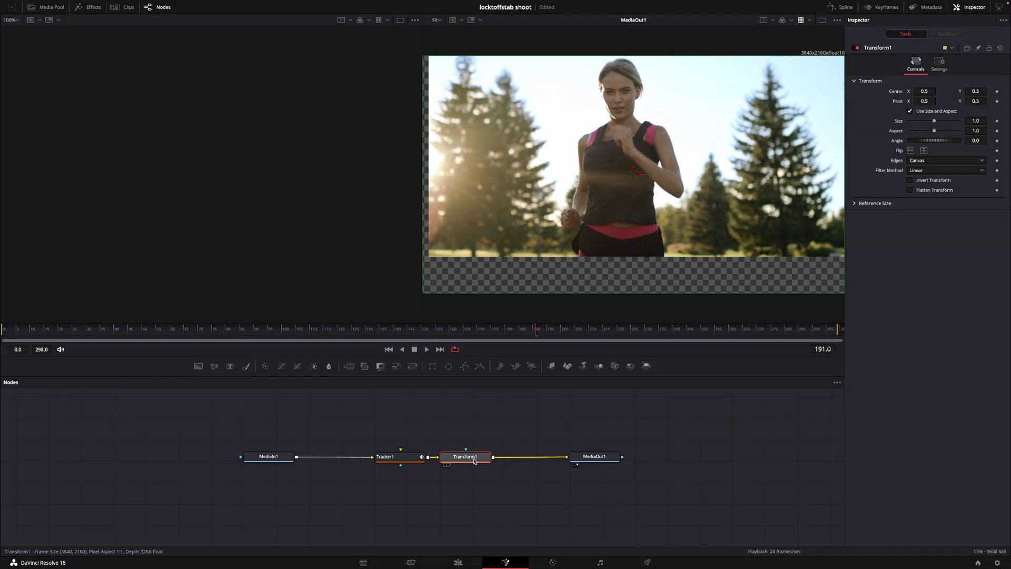
Scale Transform1 to 1.25 and set Center Y to 0.387, playing to check the edges
left_click_drag(474, 461, 483, 460)
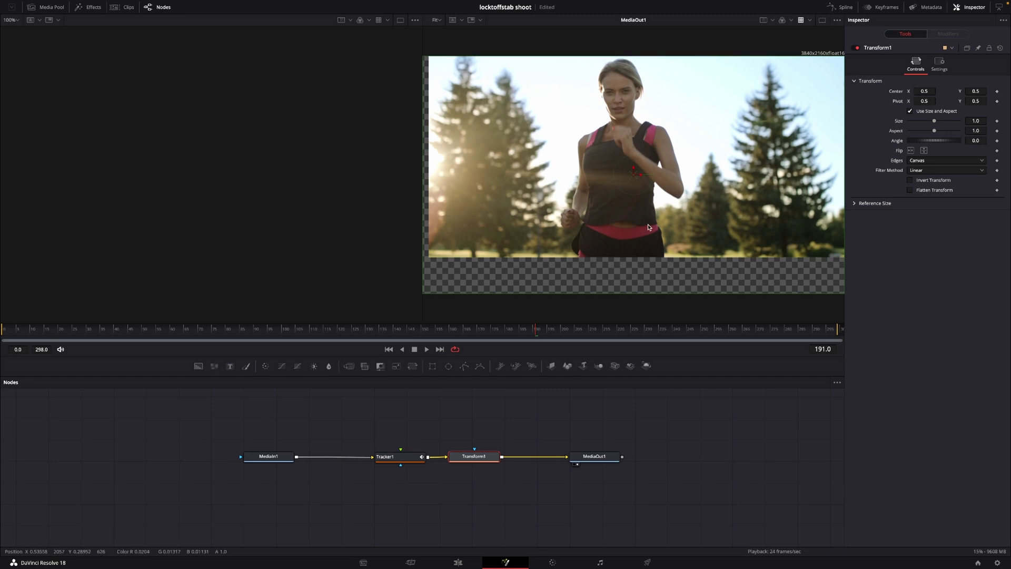
scroll(648, 227, "down", 3)
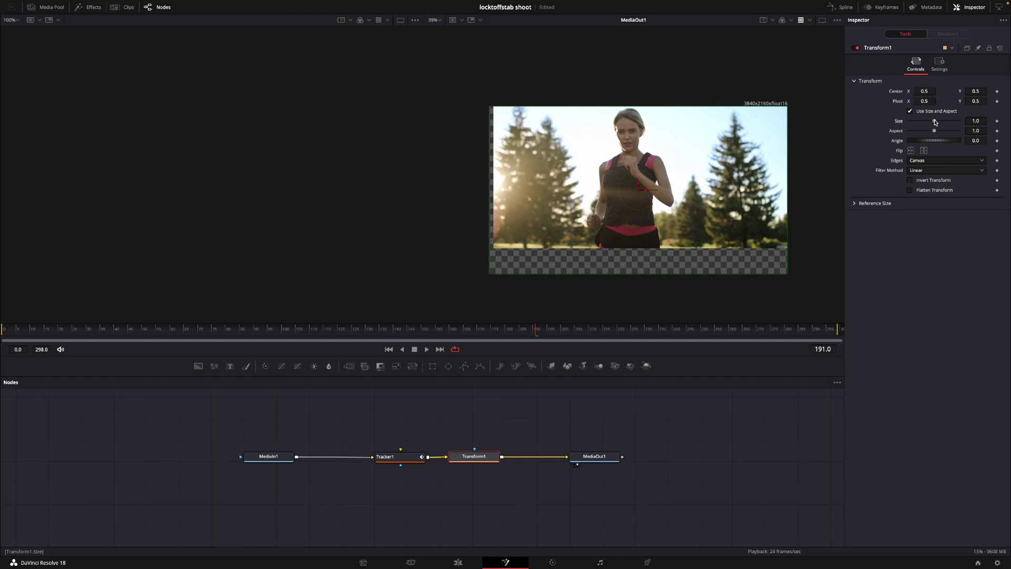
left_click_drag(935, 122, 937, 123)
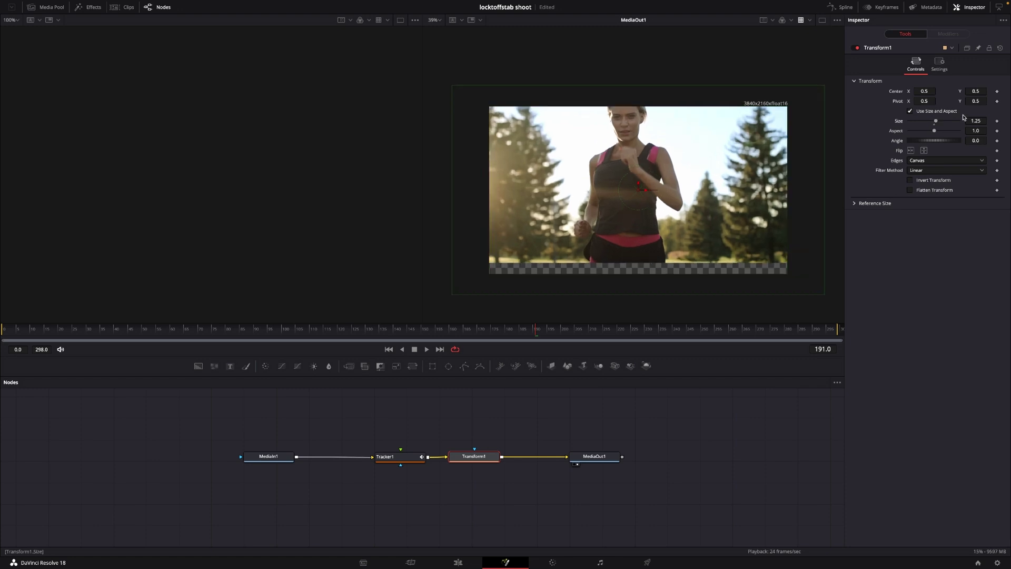
left_click(978, 91)
type("0.387")
key("Return")
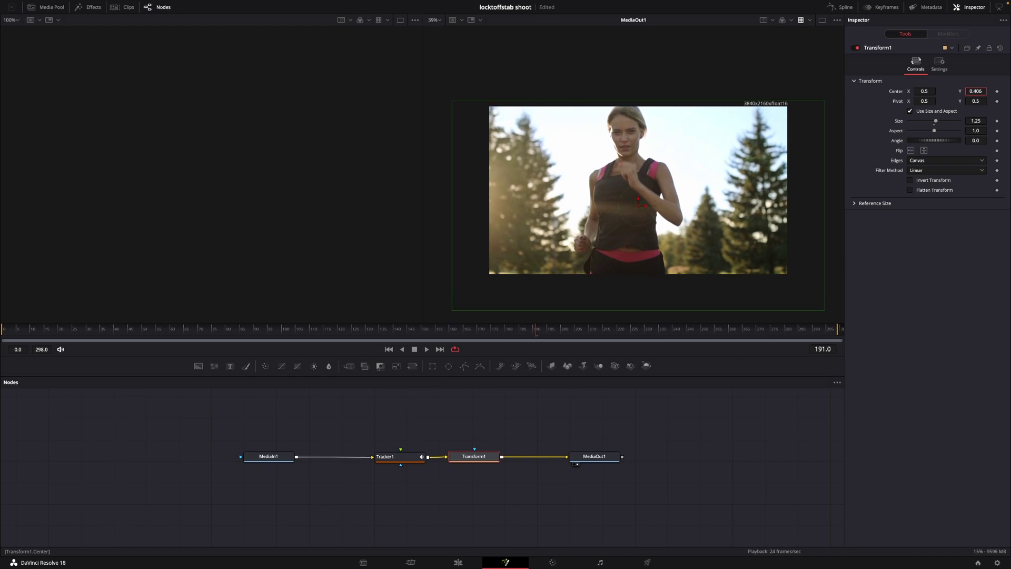
key("space")
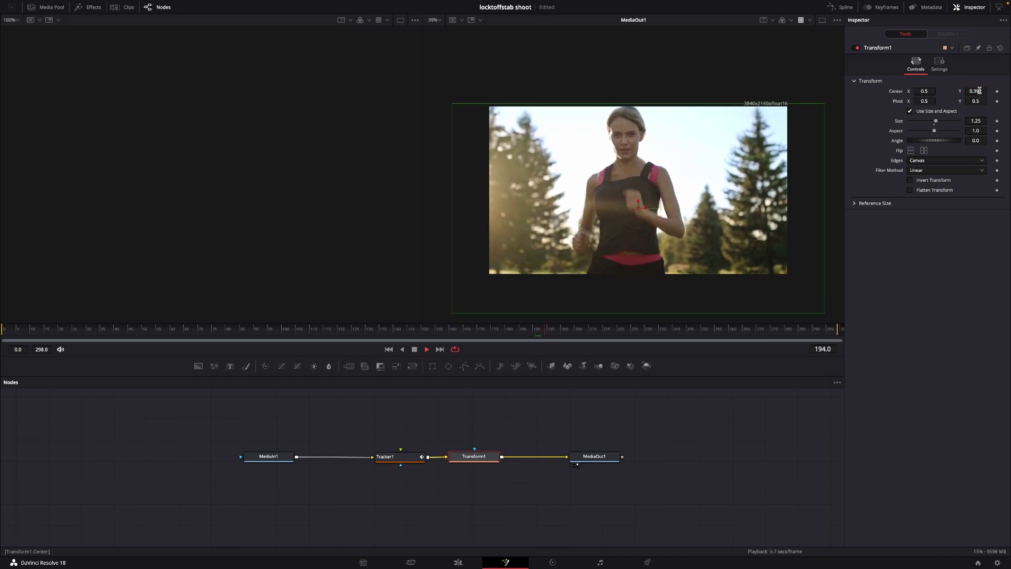
key("space")
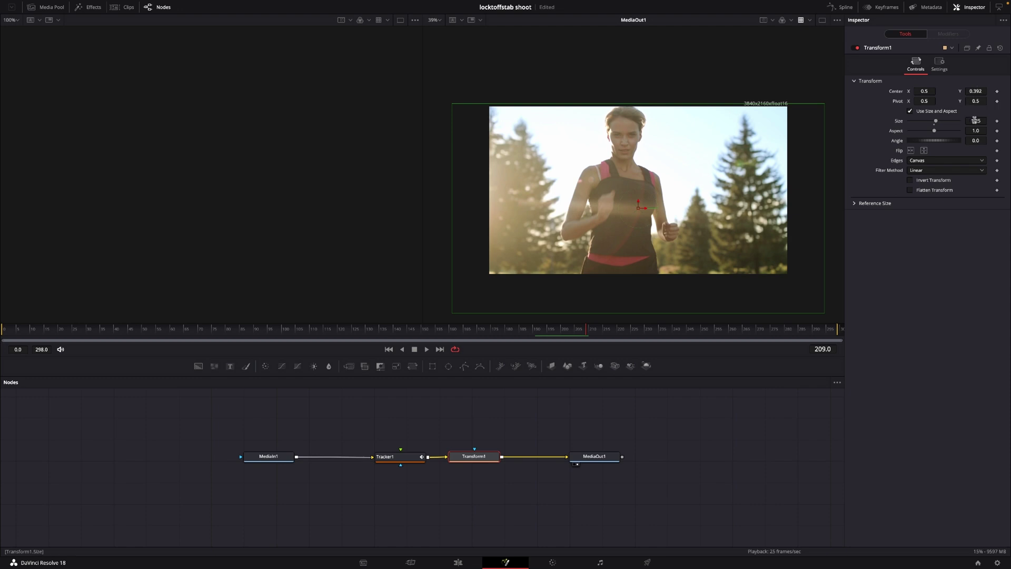
Enlarge the frame to about 1.28 and replay to confirm no empty edges show
left_click_drag(975, 121, 977, 90)
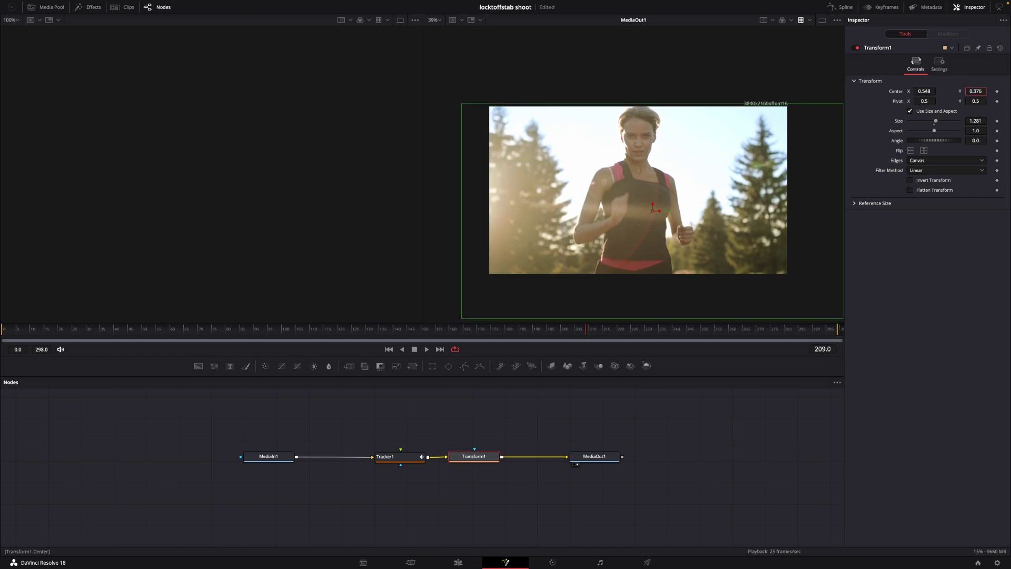
key("space")
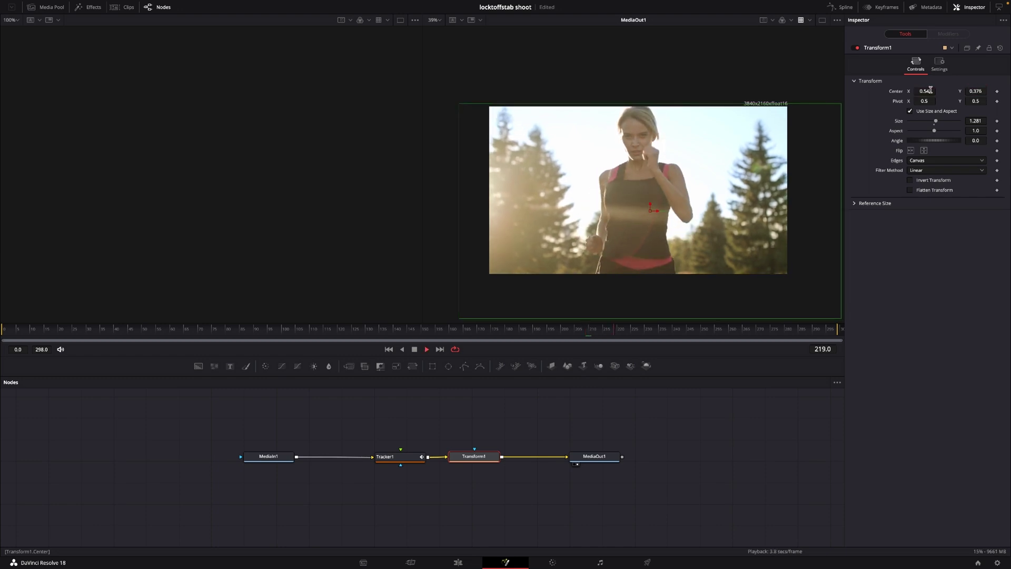
key("space")
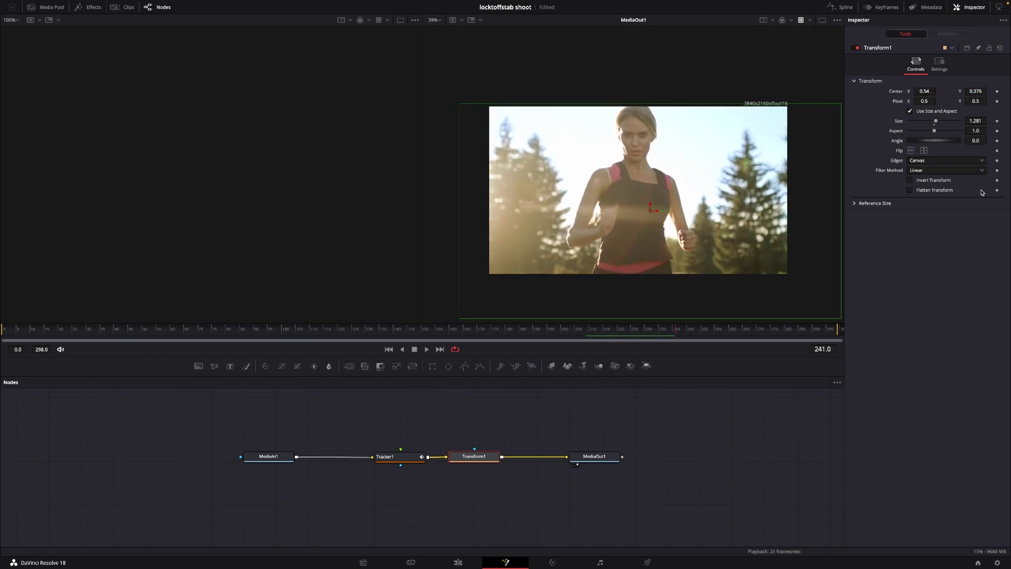
On the Edit page, play the stabilized runner clip from its start, stopping at 01:00:25:00
left_click(458, 561)
left_click(209, 401)
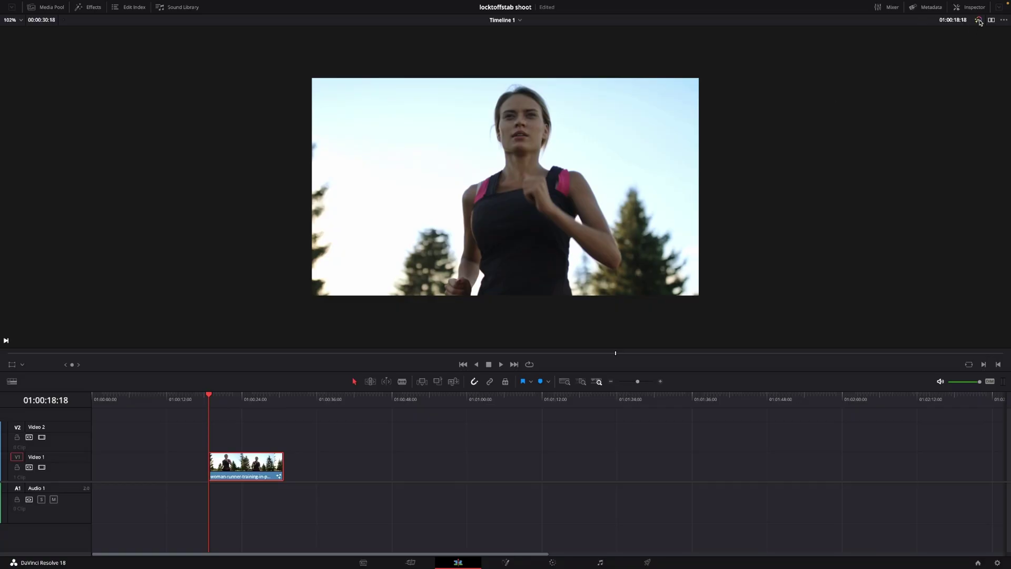
key("space")
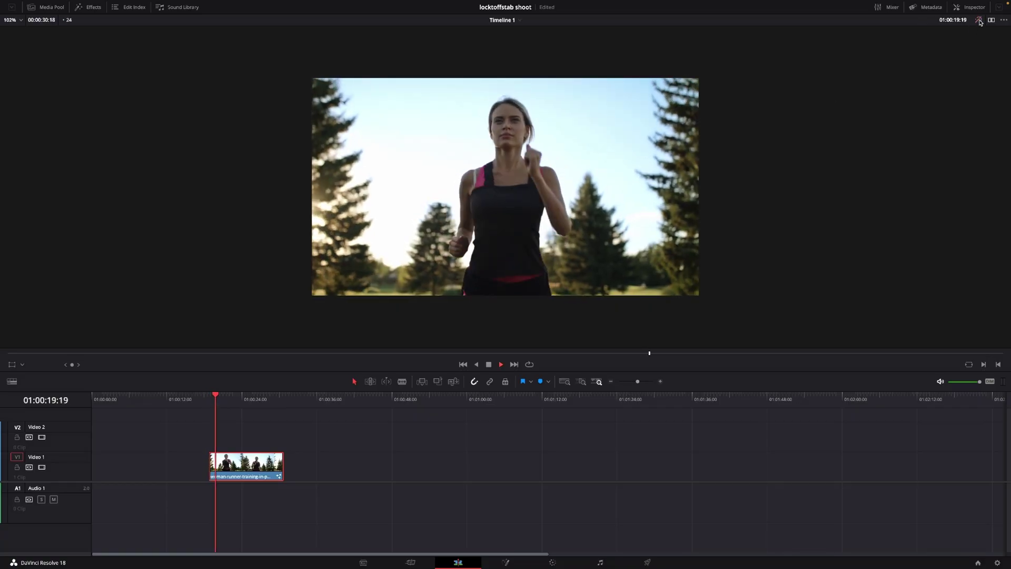
key("space")
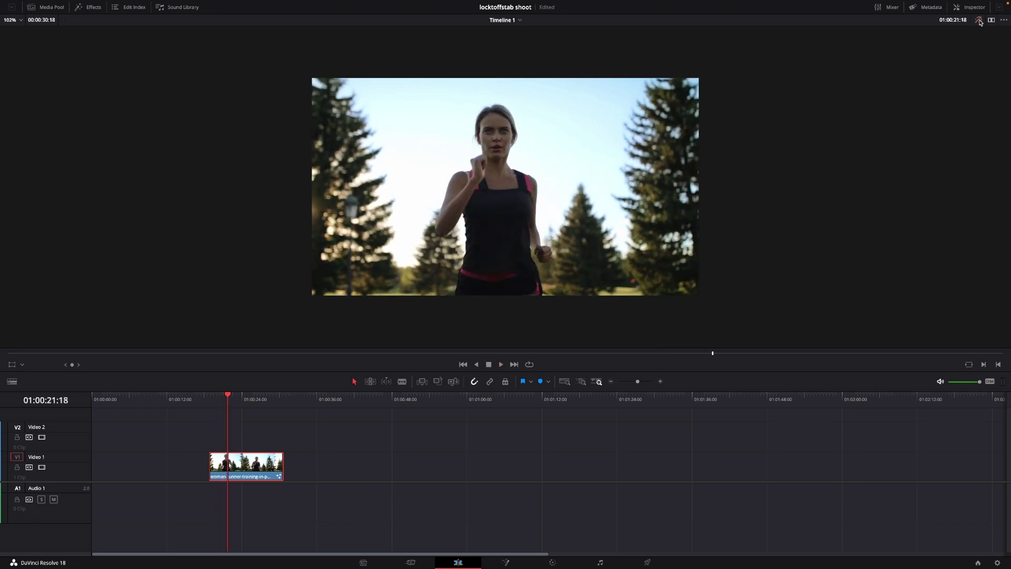
key("space")
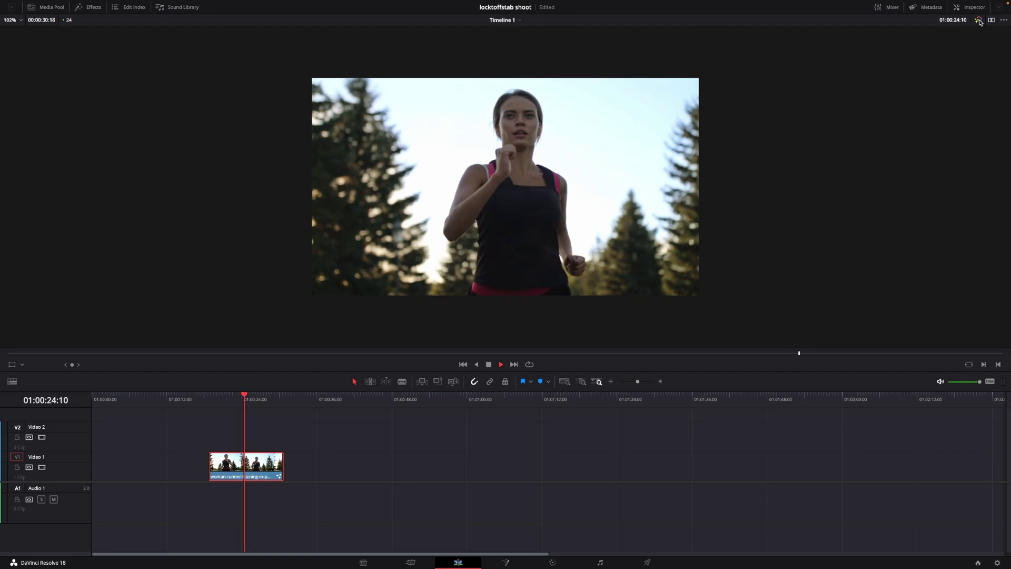
key("space")
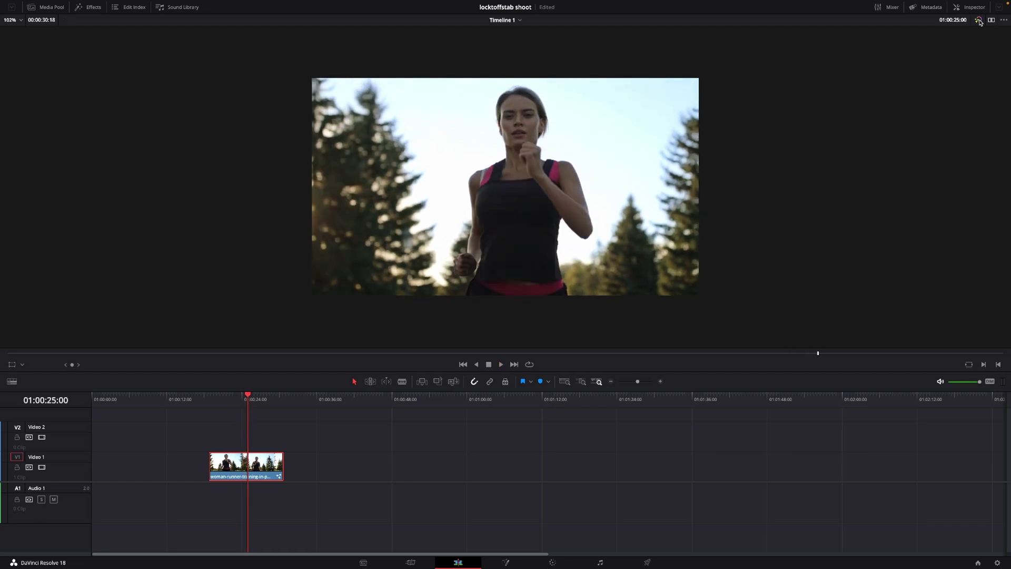